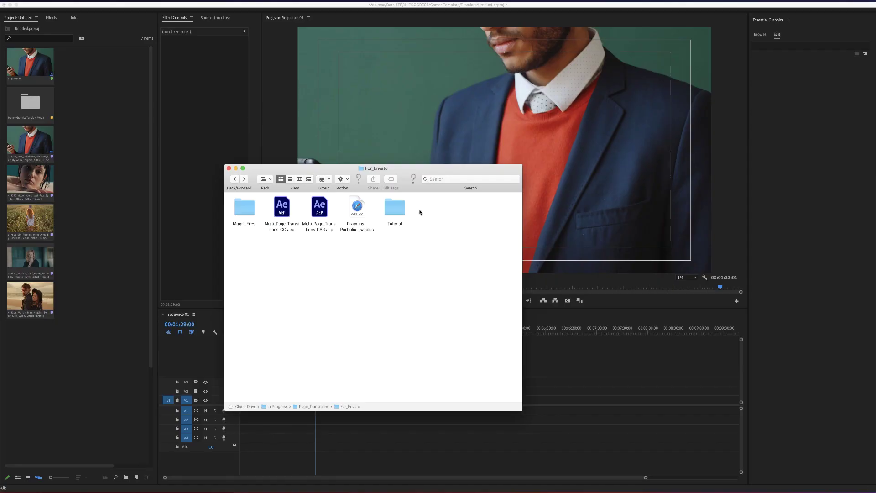
Open Mogrt_Files > Landscape in Finder and select the L_Bottom_L-R.mogrt template
click(244, 209)
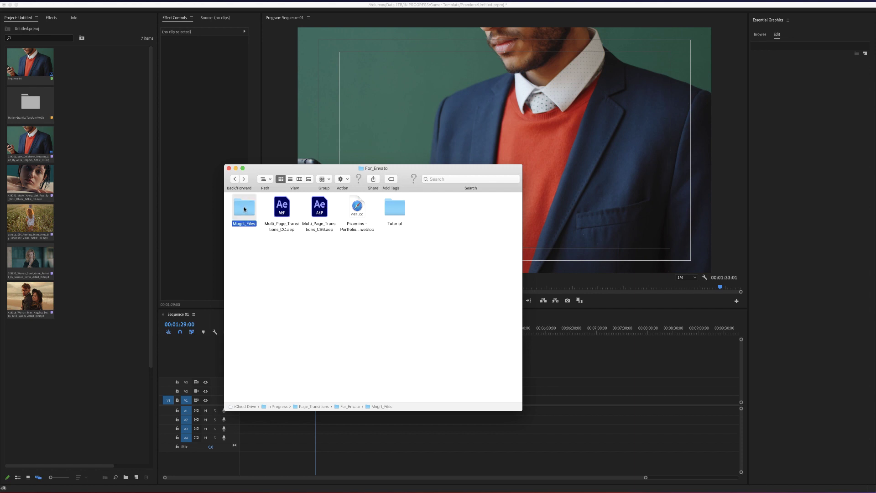
double_click(245, 209)
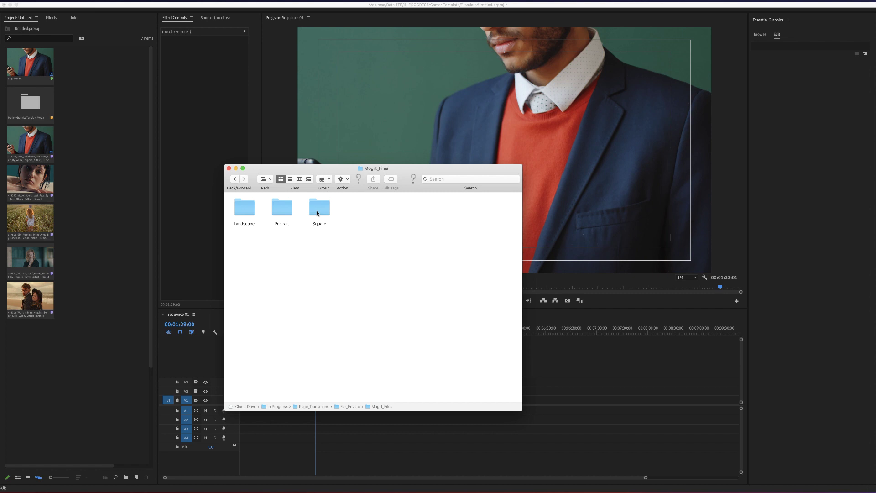
double_click(249, 211)
click(244, 217)
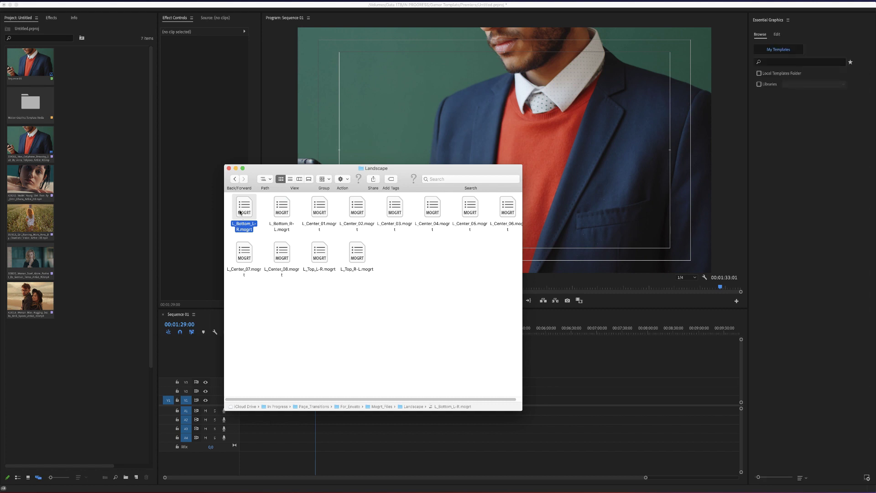
Install L_Bottom_L-R.mogrt in My Templates and place it on V2 at 00:01:29:00
drag(243, 212, 761, 31)
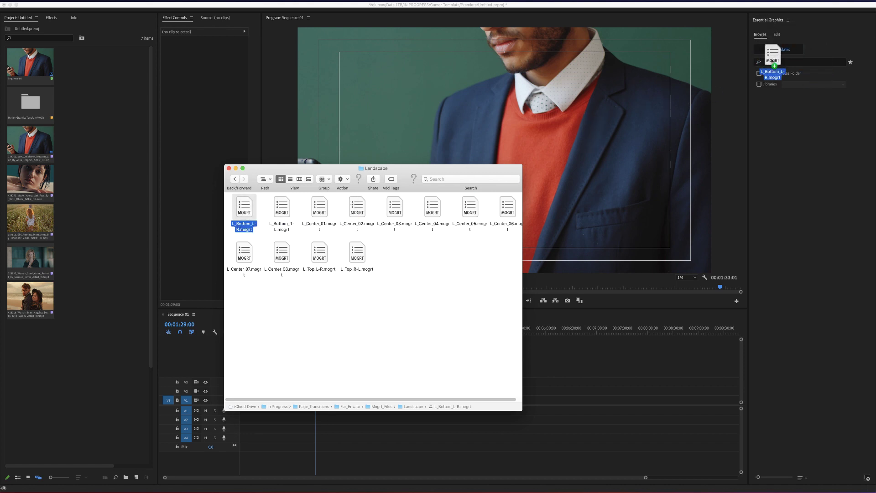
drag(761, 32, 798, 137)
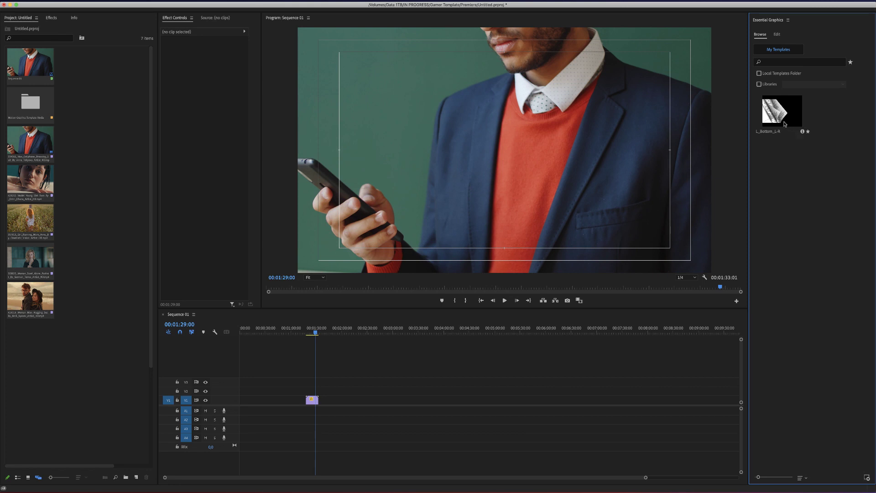
key(equal)
key(equal)
key(equal)
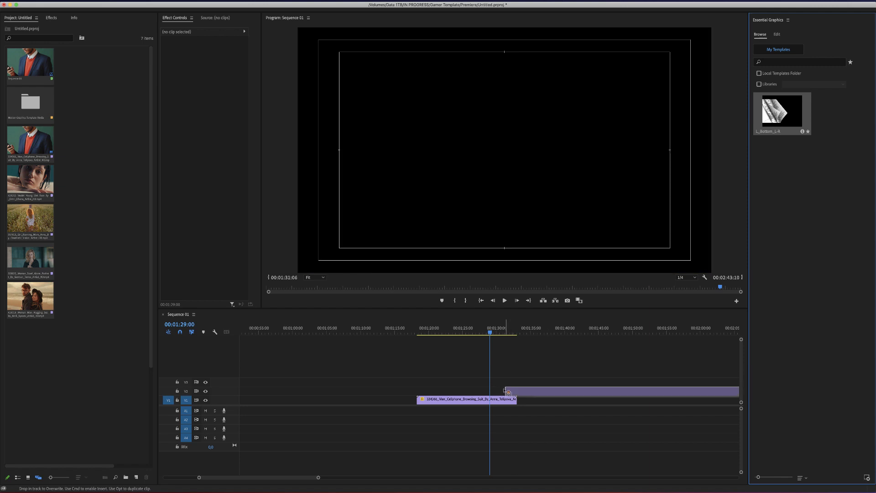
drag(578, 310, 494, 391)
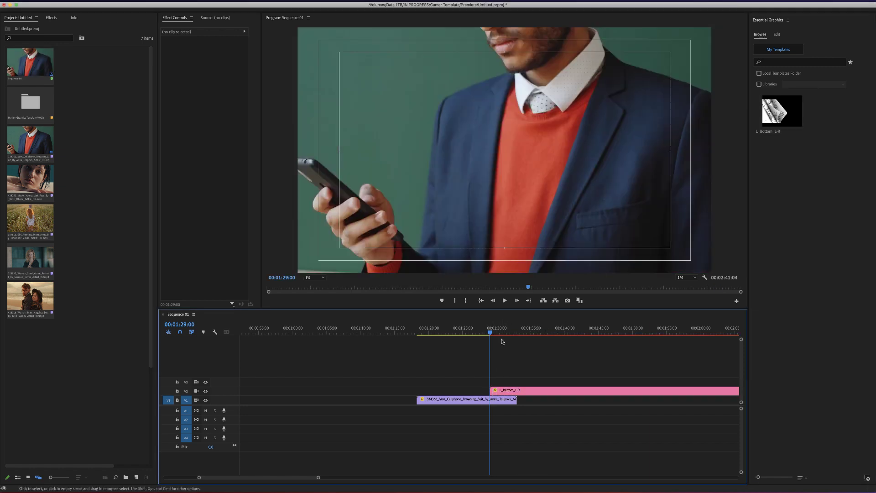
Scrub through the page-curl transition to preview the placeholder frames
click(493, 334)
drag(493, 334, 503, 335)
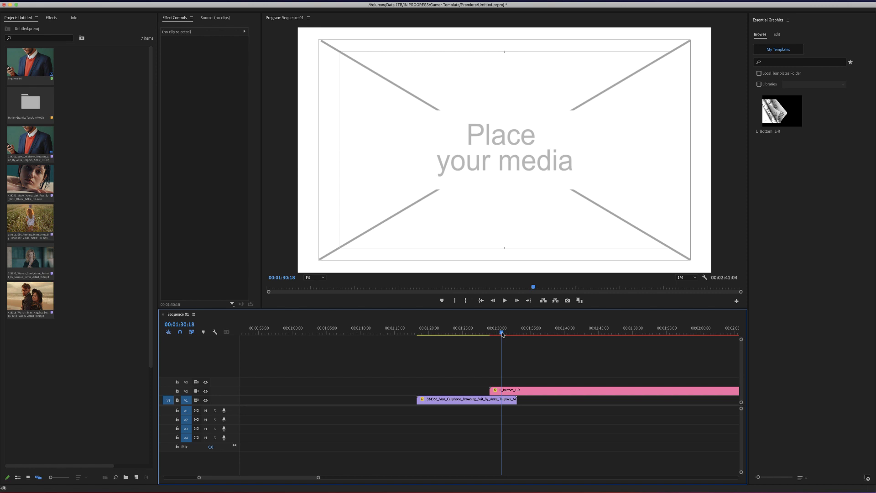
drag(502, 335, 501, 335)
Drop the wet-haired woman close-up clip into the template's Media 2 placeholder
click(527, 394)
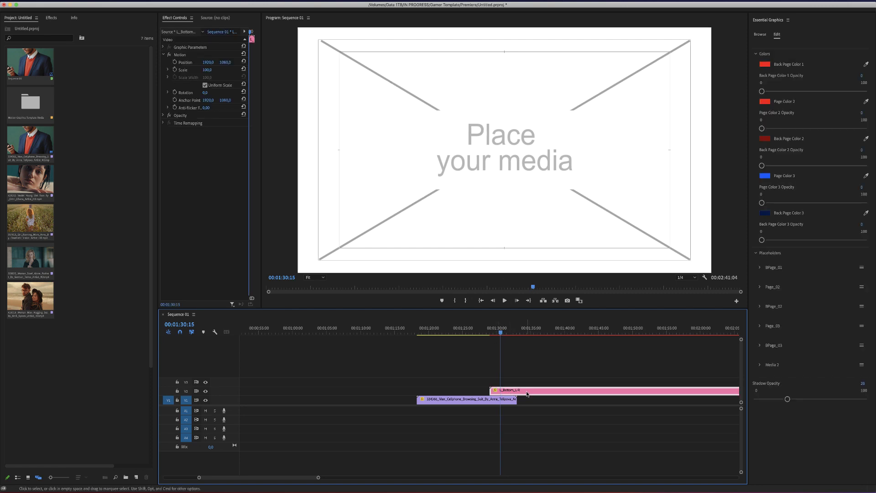
click(760, 365)
mouse_move(775, 396)
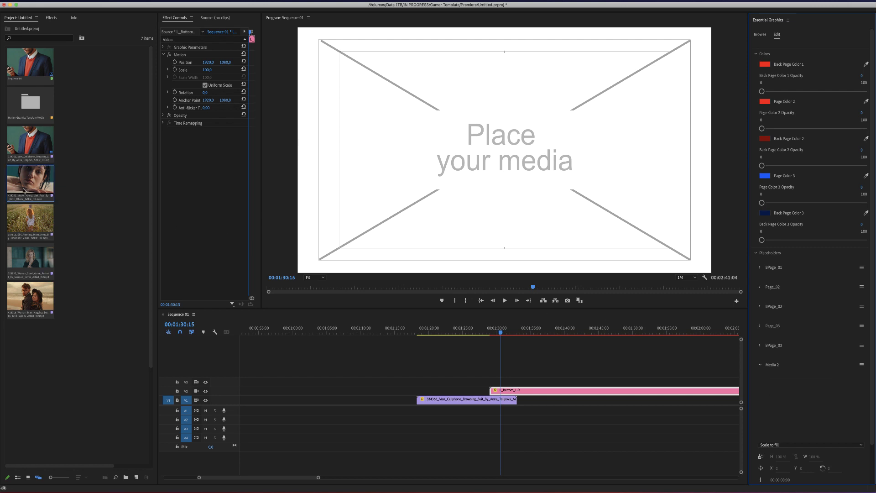
drag(26, 182, 823, 422)
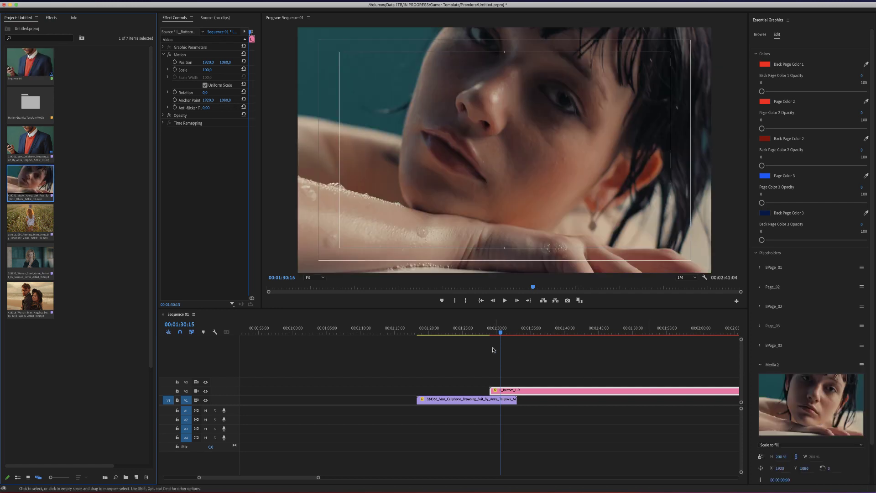
click(491, 331)
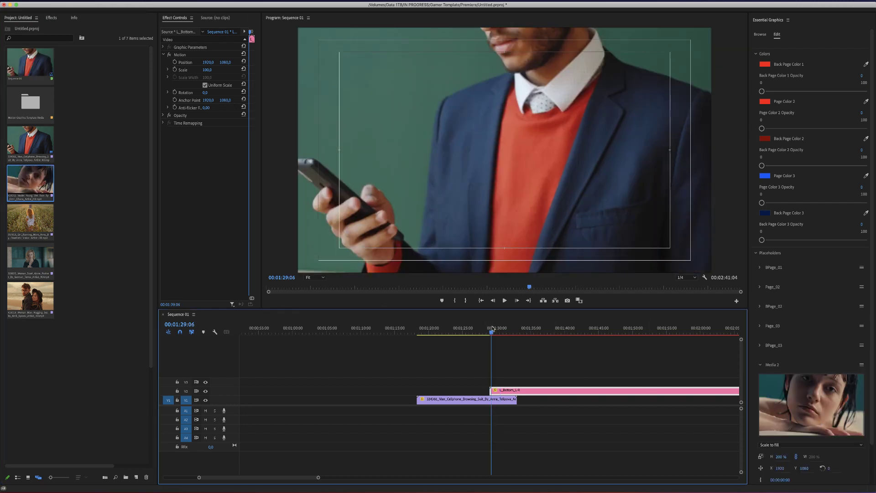
drag(491, 330, 502, 332)
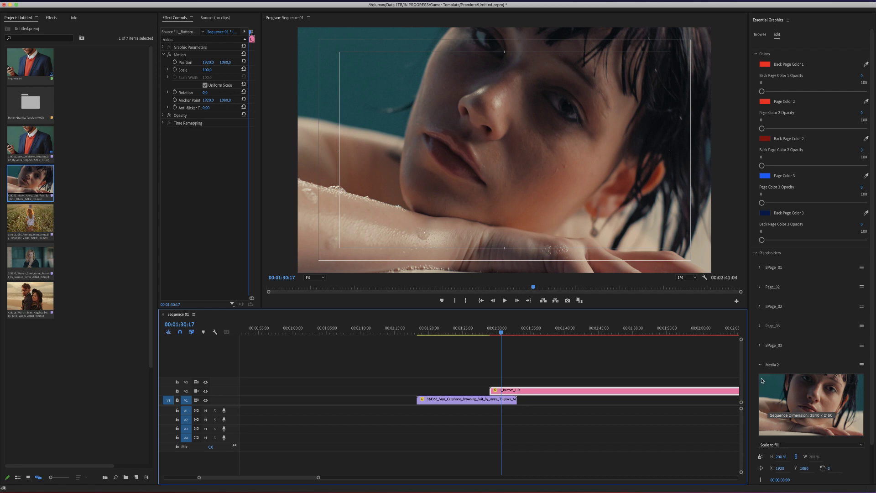
click(760, 365)
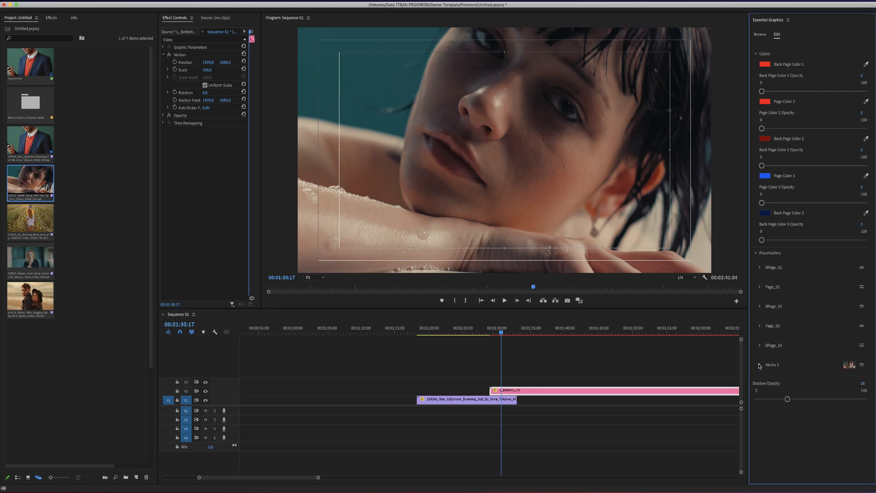
click(760, 365)
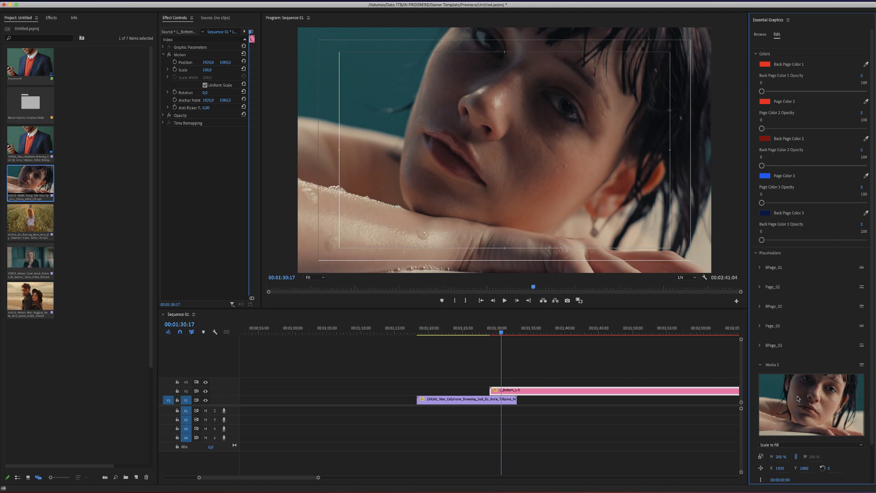
double_click(798, 399)
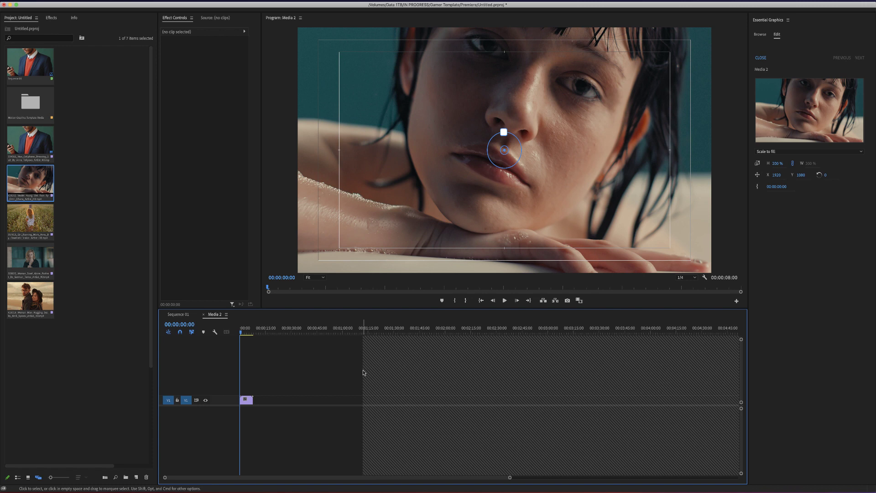
drag(243, 332, 243, 332)
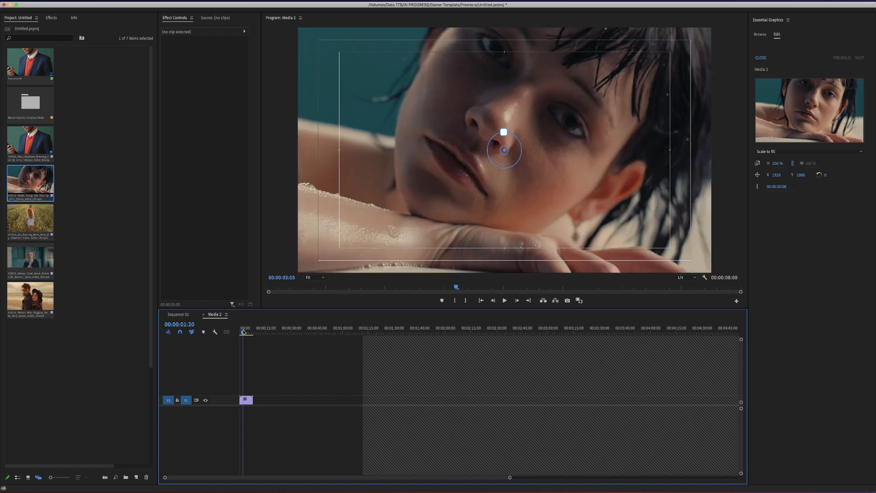
click(204, 318)
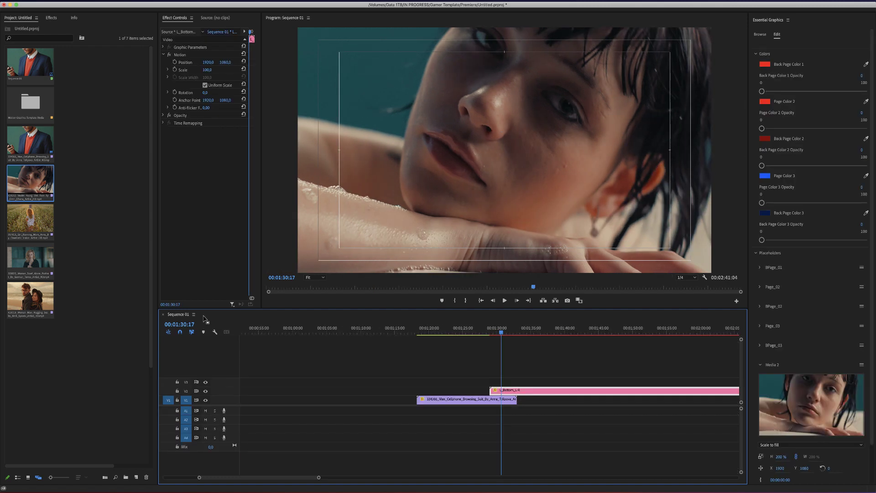
Collapse Media 2 and put the girl-running-in-a-field clip into BPage_01
click(760, 364)
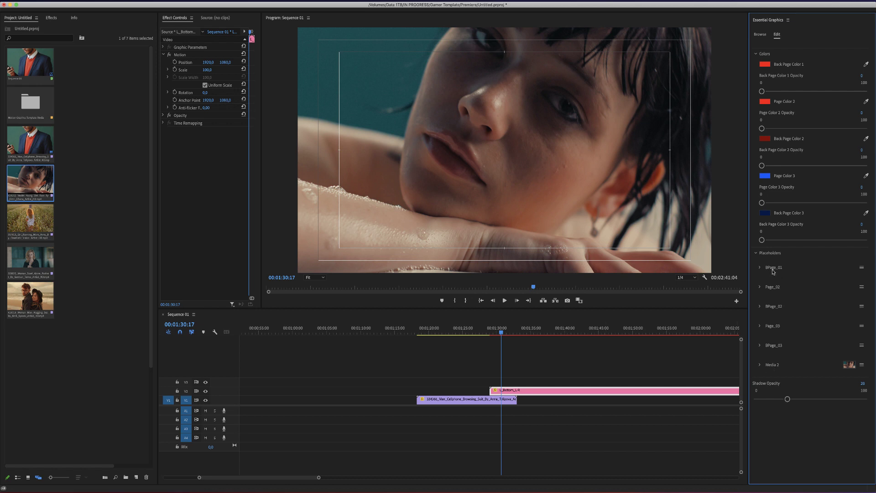
click(495, 331)
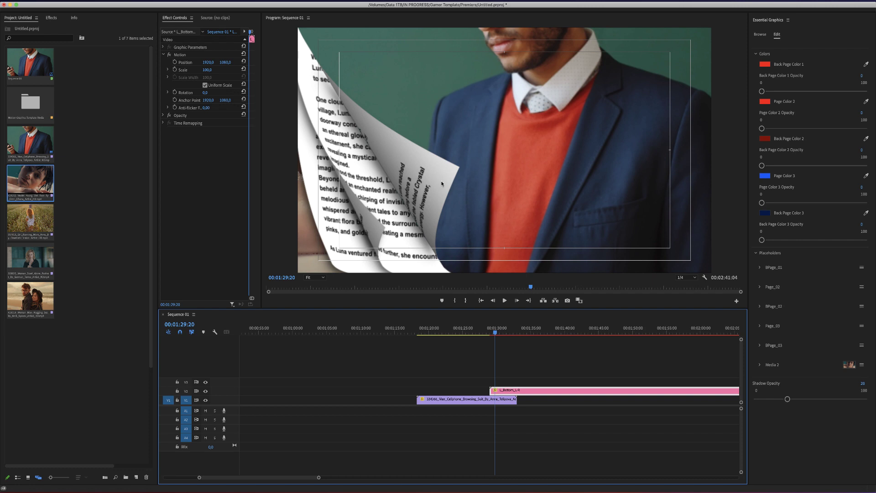
click(760, 268)
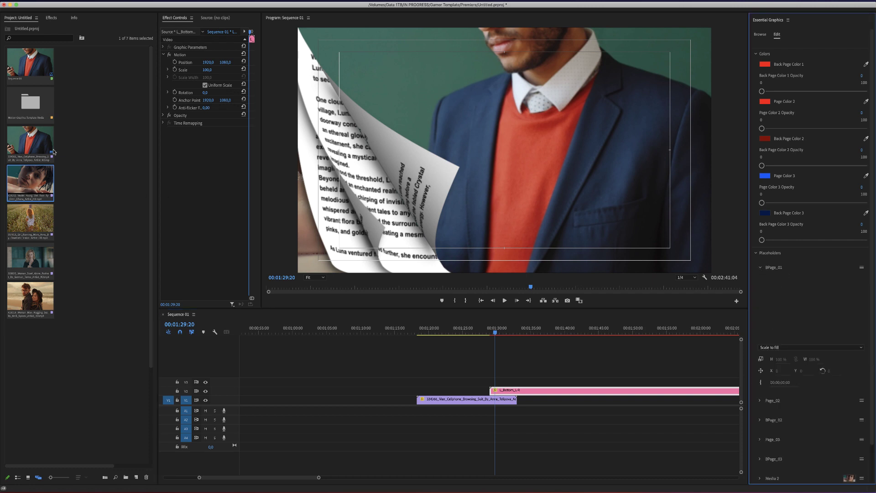
drag(31, 221, 791, 294)
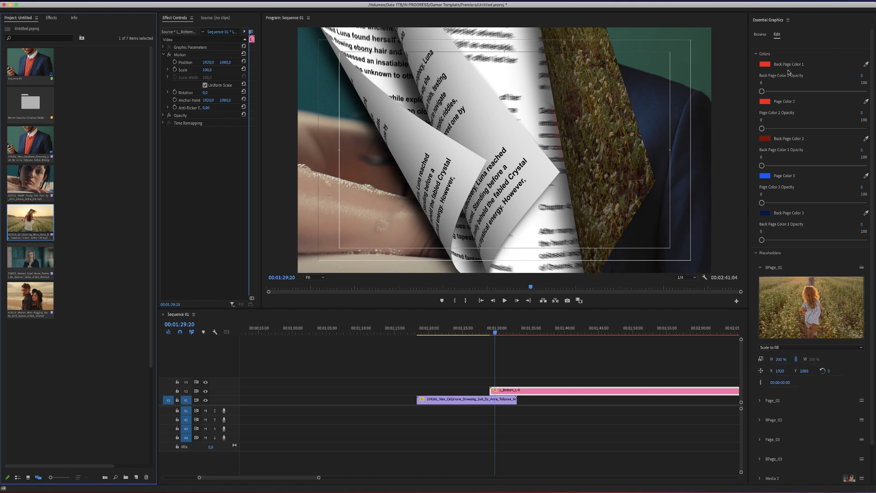
Set Back Page Color 1 Opacity to 100 so the page back shows solid red
click(864, 85)
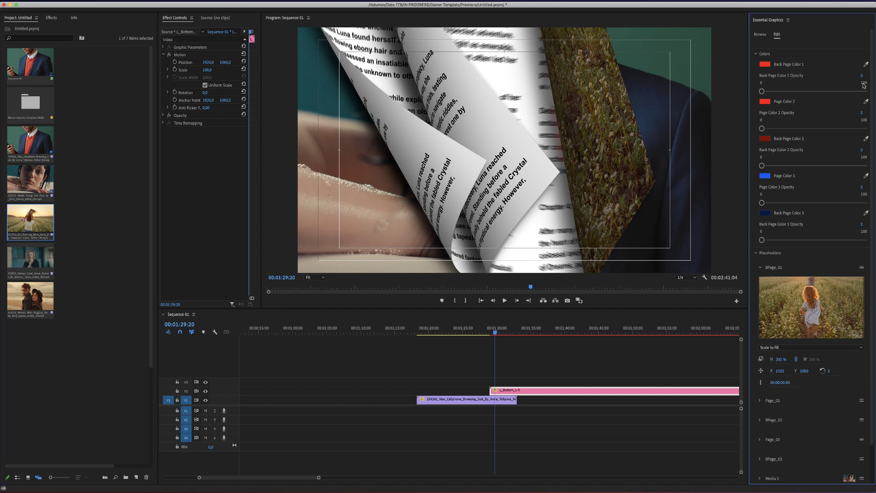
click(863, 75)
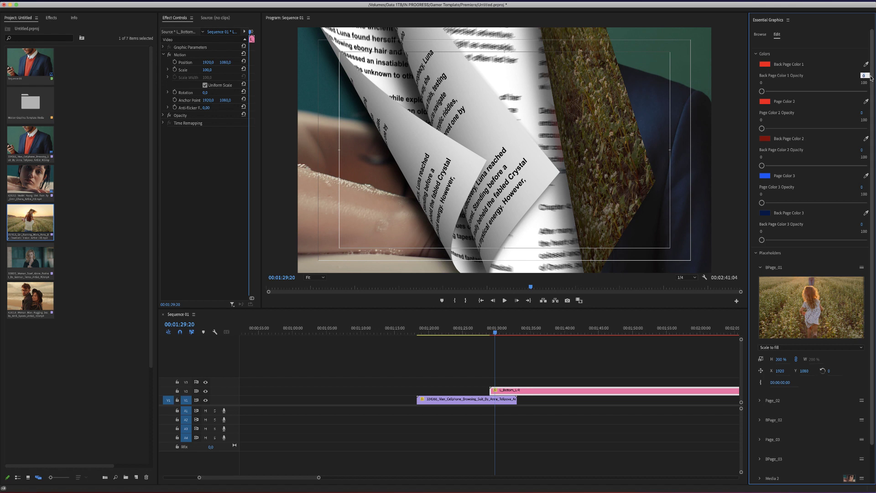
text(100)
key(Return)
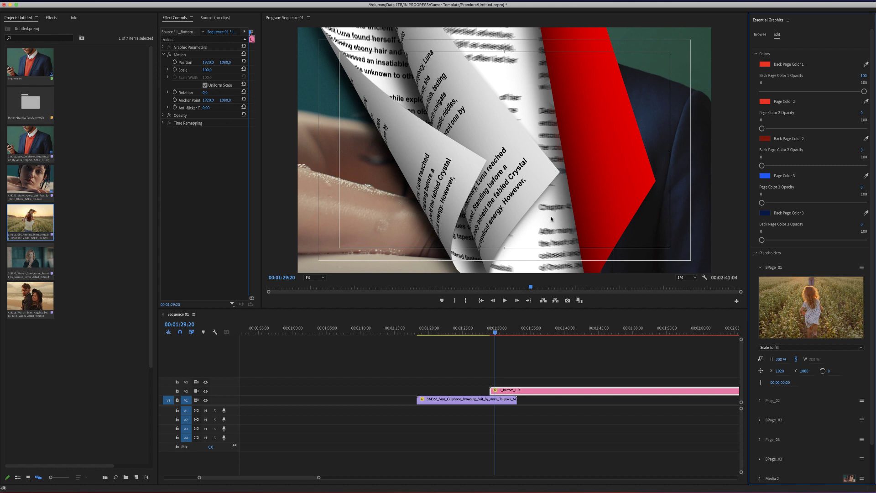
click(768, 401)
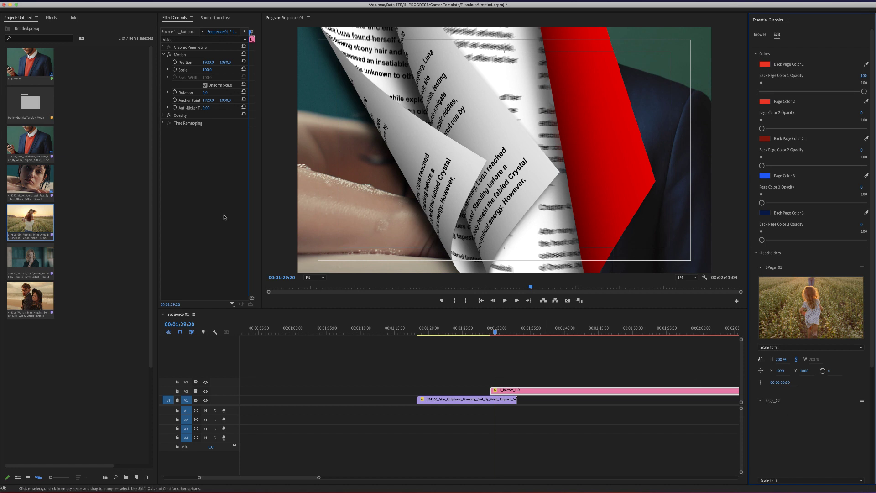
Put the blonde woman clip into Page_02 and scale it to 220% to fill the frame
mouse_move(30, 261)
mouse_down()
mouse_move(815, 414)
mouse_move(811, 429)
mouse_up()
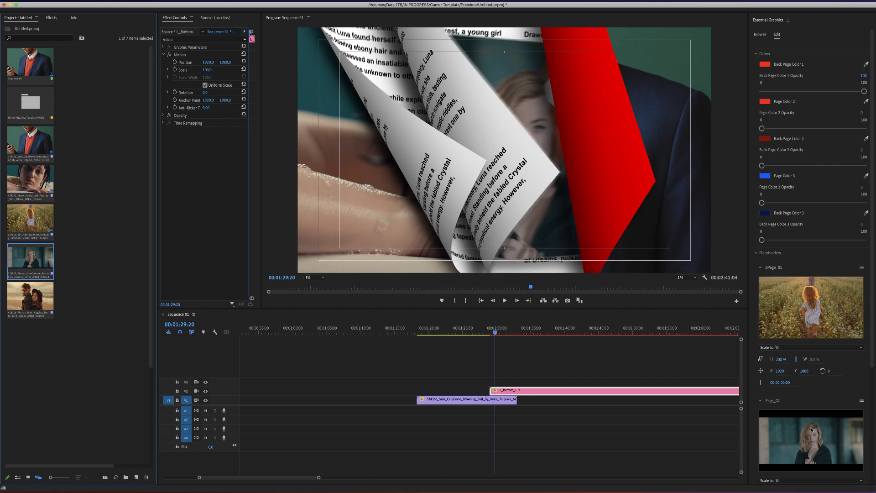
double_click(812, 430)
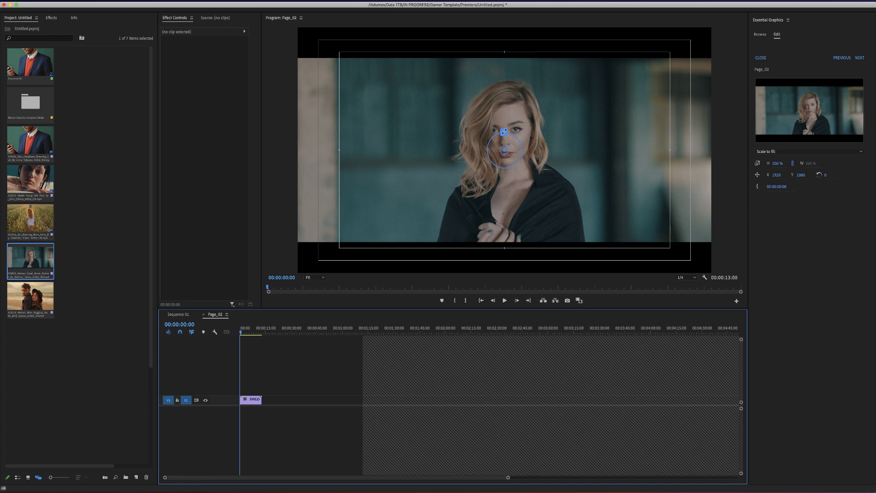
drag(504, 132, 507, 132)
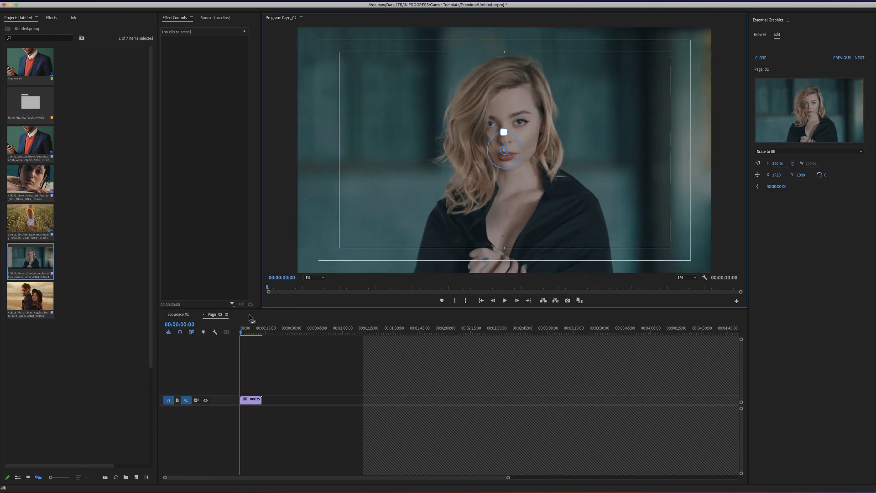
click(176, 315)
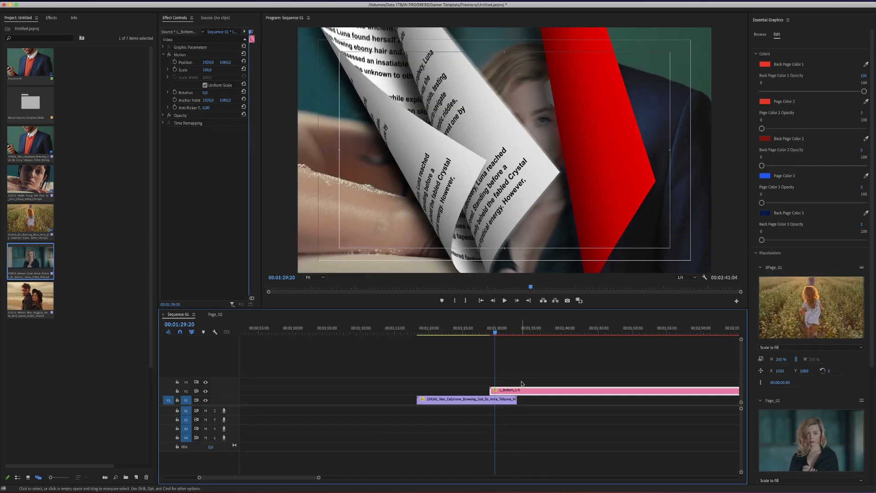